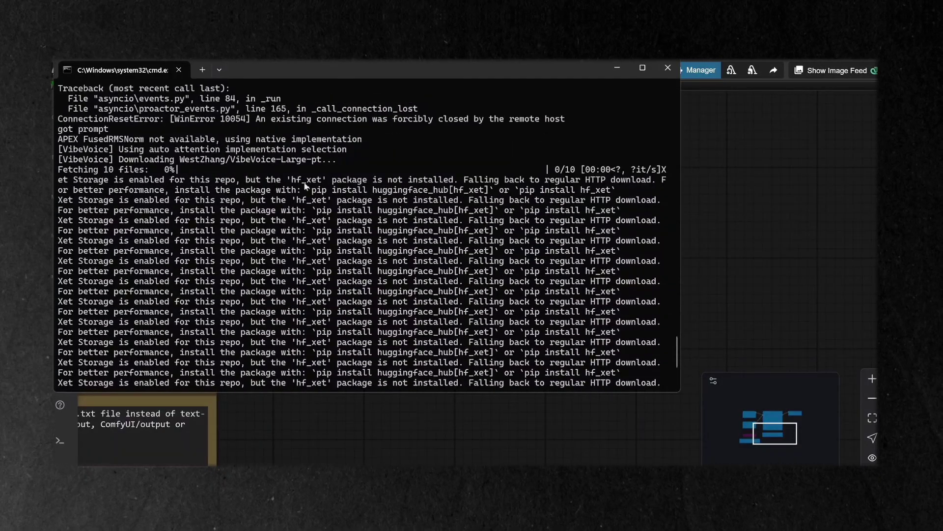
Dismiss the console log to return to the workflow with trump.mp3 and sama - Copy.mp3 voices
{"action": "left_click", "coordinate": [365, 447]}
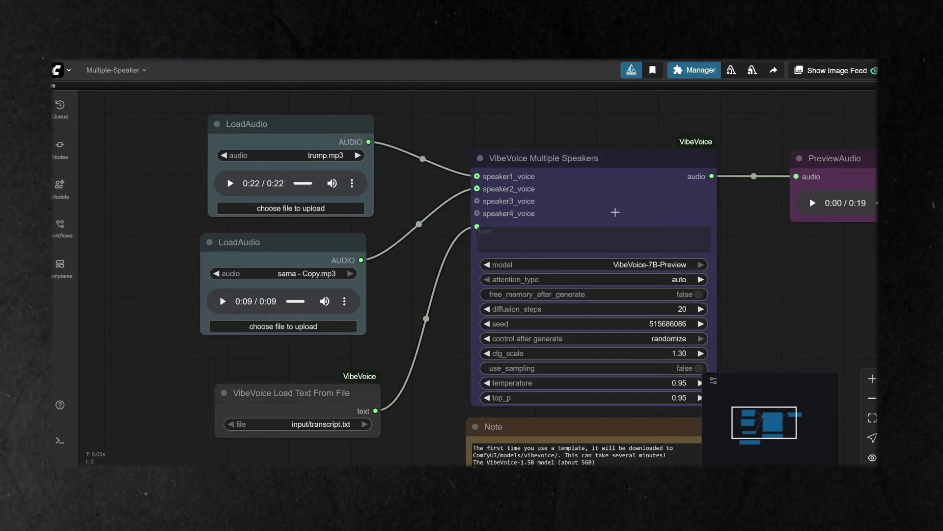
Zoom into the canvas and play the first speaker's reference voice clip
{"action": "scroll", "coordinate": [599, 207], "scroll_direction": "up", "scroll_amount": 1}
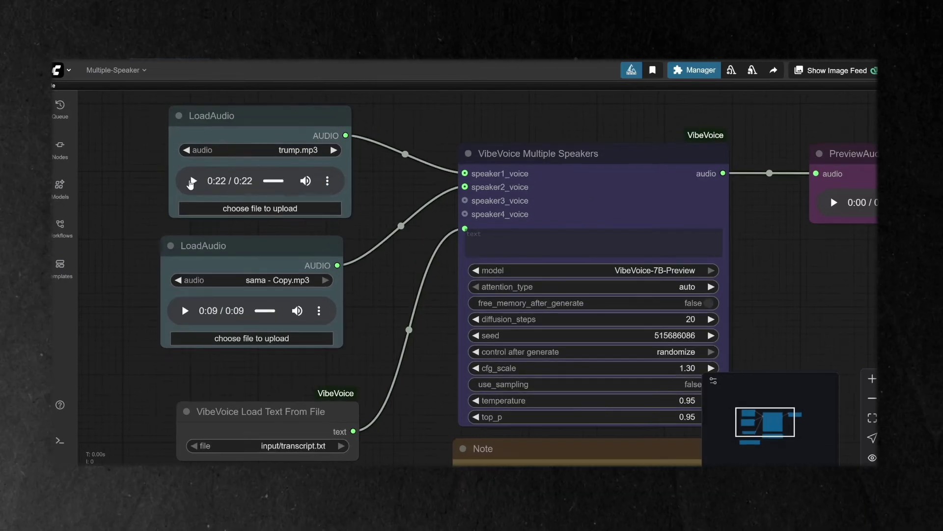
{"action": "left_click", "coordinate": [191, 183]}
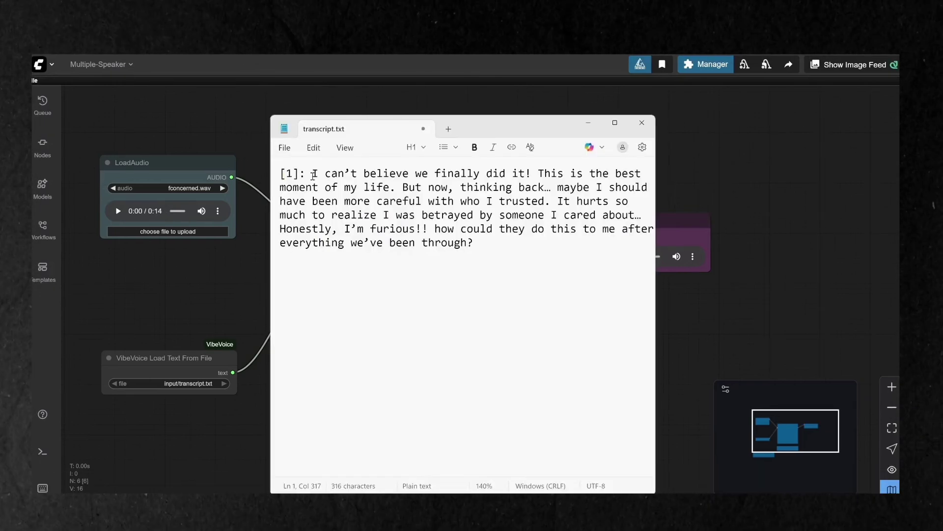
Highlight the transcript's excited opening line, the betrayal sentence and the final angry passage
{"action": "mouse_move", "coordinate": [312, 173]}
{"action": "left_mouse_down"}
{"action": "mouse_move", "coordinate": [539, 174]}
{"action": "mouse_move", "coordinate": [481, 201]}
{"action": "left_mouse_up"}
{"action": "left_click_drag", "start_coordinate": [558, 201], "coordinate": [646, 216]}
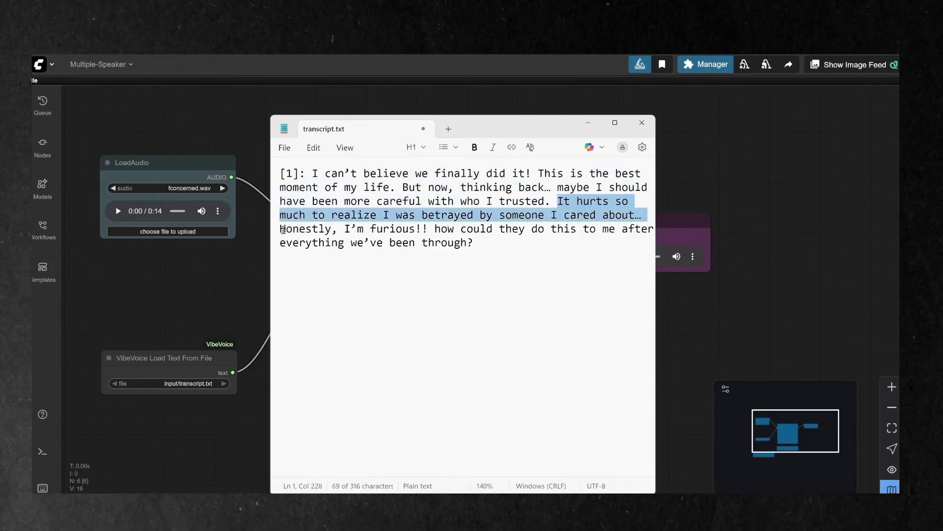
{"action": "mouse_move", "coordinate": [282, 229]}
{"action": "left_mouse_down"}
{"action": "mouse_move", "coordinate": [394, 229]}
{"action": "mouse_move", "coordinate": [488, 248]}
{"action": "left_mouse_up"}
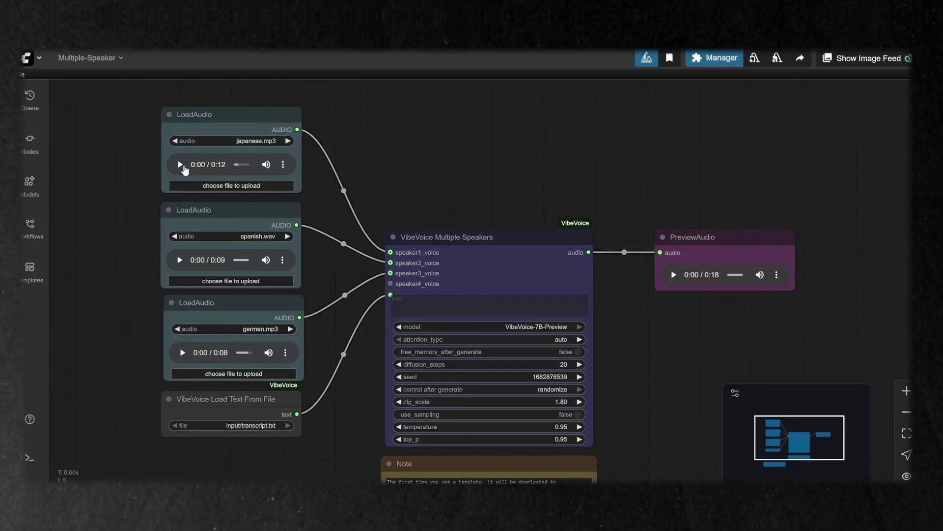
Play the japanese.mp3 clip on the first LoadAudio node
{"action": "left_click", "coordinate": [179, 165]}
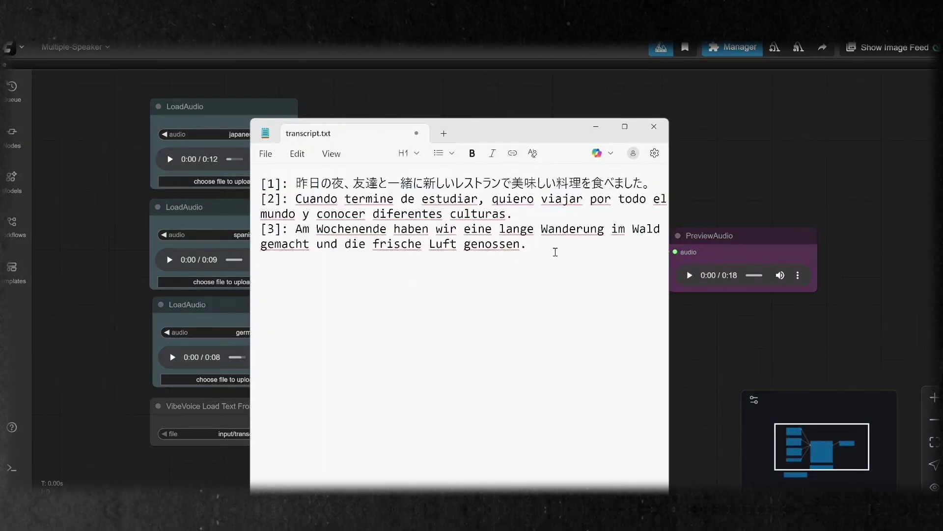
Review transcript.txt, highlighting the Spanish line [2] and German line [3], then return to ComfyUI
{"action": "key", "text": "ctrl+a"}
{"action": "left_click", "coordinate": [483, 240]}
{"action": "left_click_drag", "start_coordinate": [295, 198], "coordinate": [535, 216]}
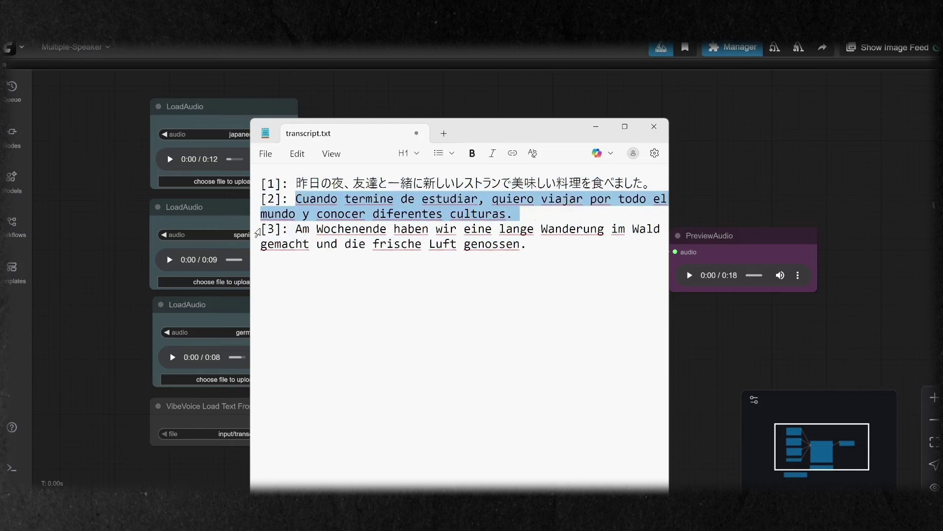
{"action": "left_click_drag", "start_coordinate": [261, 229], "coordinate": [546, 253]}
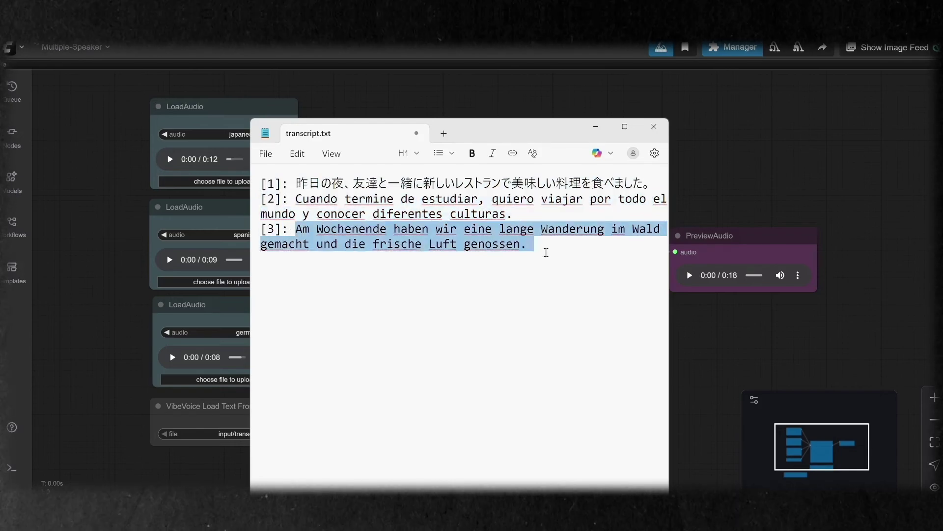
{"action": "left_click", "coordinate": [229, 177]}
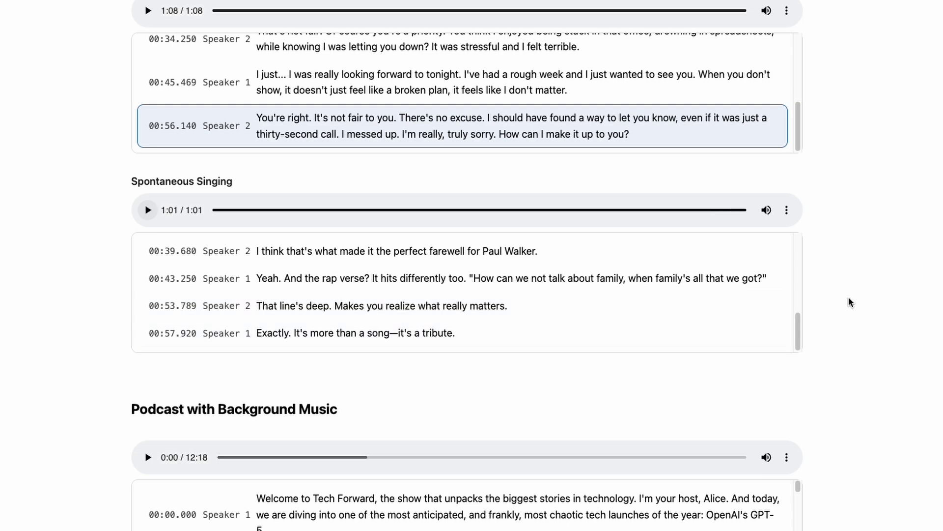
Scroll down to the Podcast with Background Music player and start it
{"action": "scroll", "coordinate": [851, 301], "scroll_direction": "down", "scroll_amount": 6}
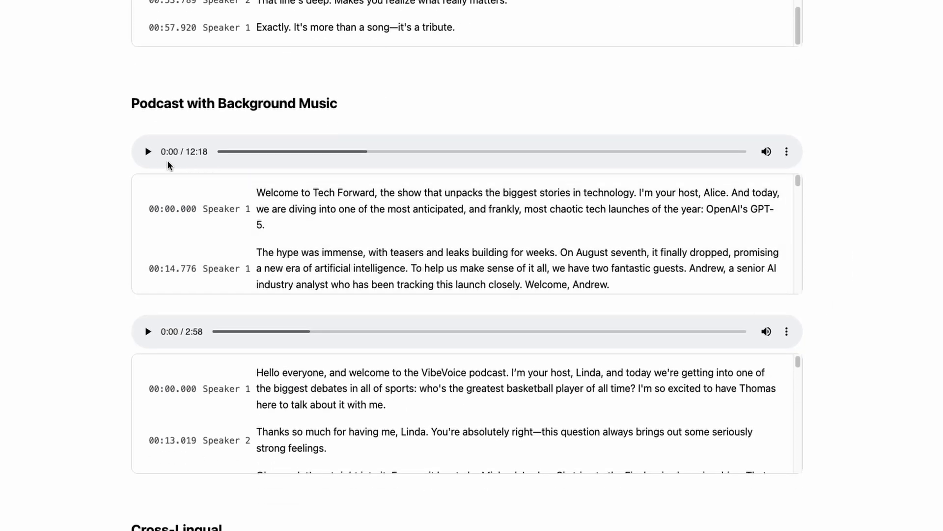
{"action": "left_click", "coordinate": [148, 152]}
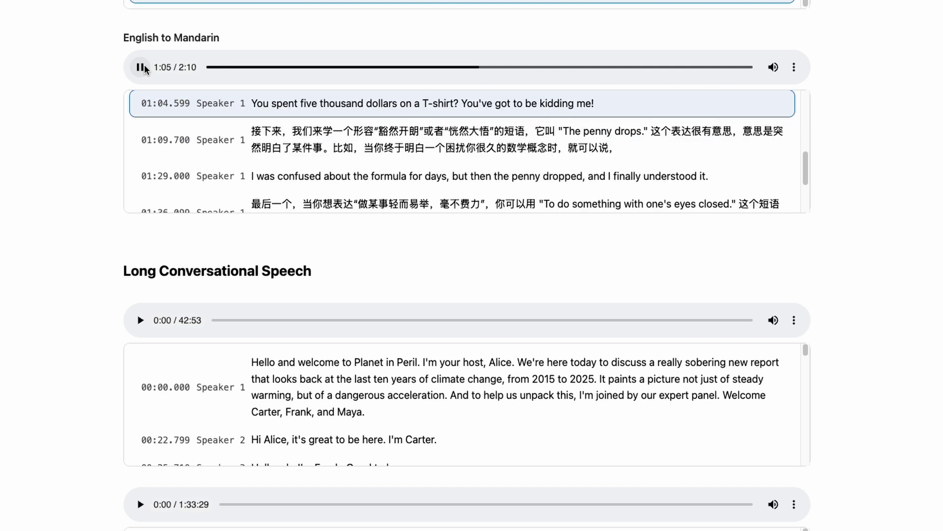
Scroll down the demo page to the Long Conversational Speech examples
{"action": "scroll", "coordinate": [378, 245], "scroll_direction": "down", "scroll_amount": 3}
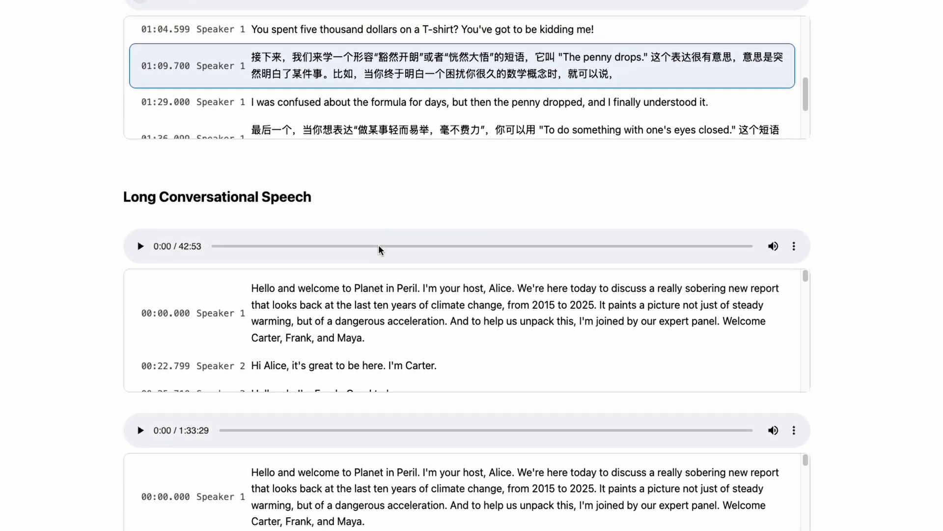
{"action": "scroll", "coordinate": [379, 246], "scroll_direction": "down", "scroll_amount": 1}
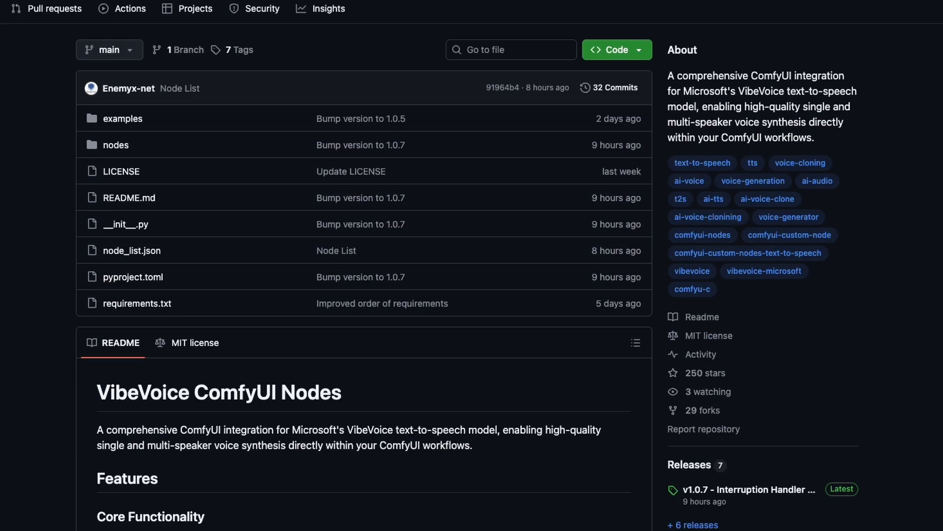
Scroll through the README down to the Performance Benchmarks and Known Limitations sections
{"action": "scroll", "coordinate": [364, 265], "scroll_direction": "down", "scroll_amount": 5}
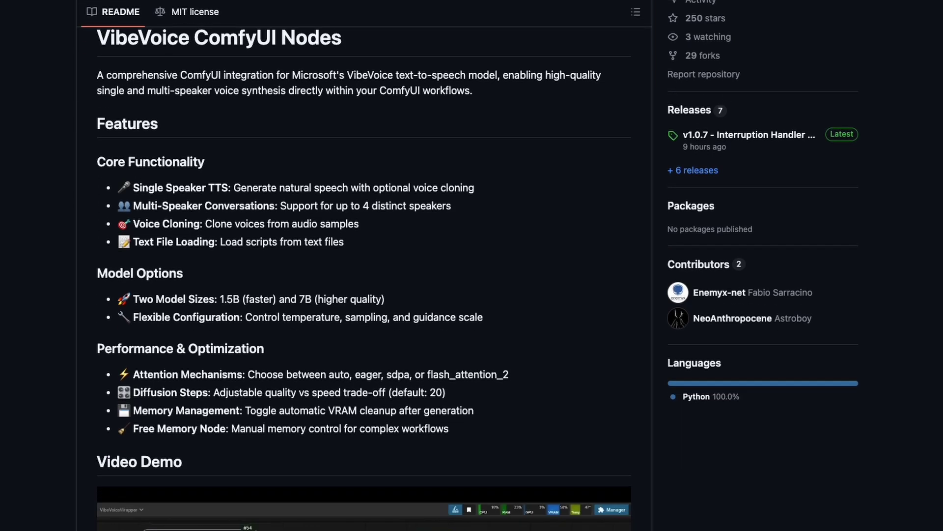
{"action": "scroll", "coordinate": [363, 266], "scroll_direction": "down", "scroll_amount": 2}
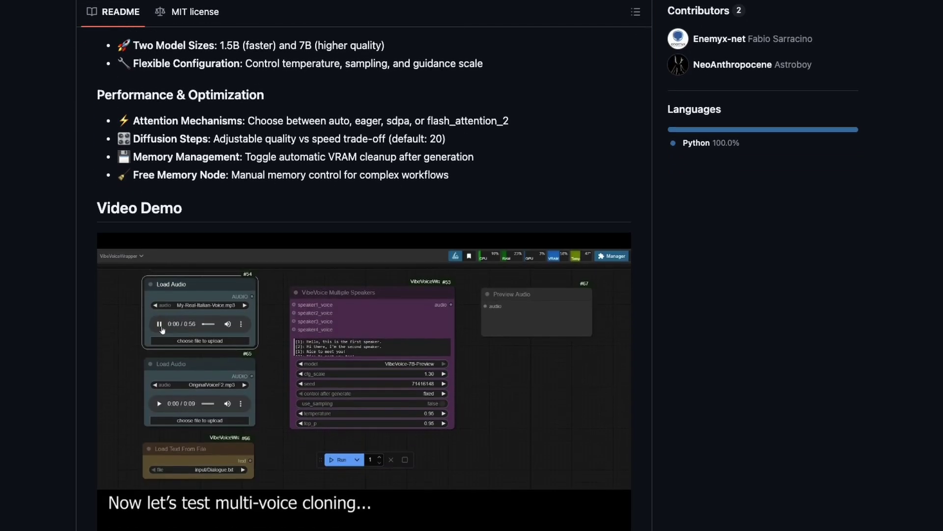
{"action": "scroll", "coordinate": [364, 266], "scroll_direction": "down", "scroll_amount": 5}
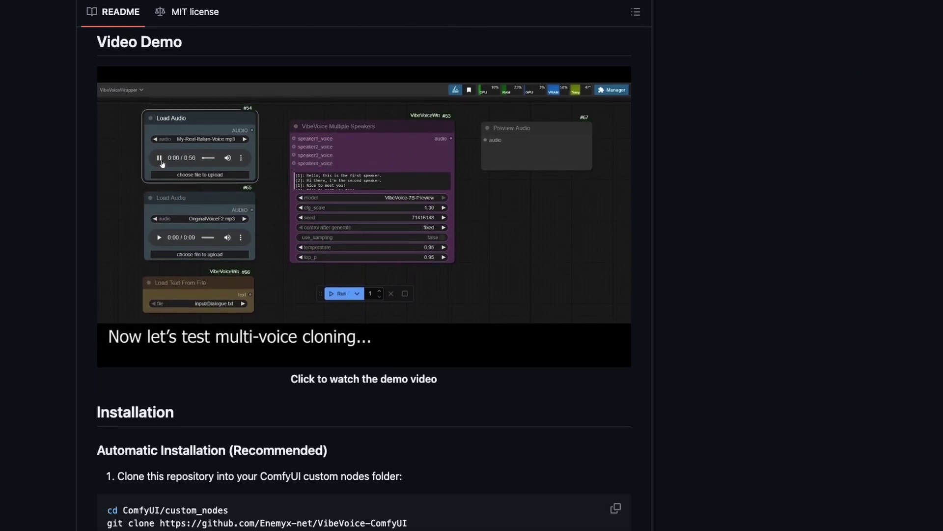
{"action": "scroll", "coordinate": [364, 279], "scroll_direction": "down", "scroll_amount": 2}
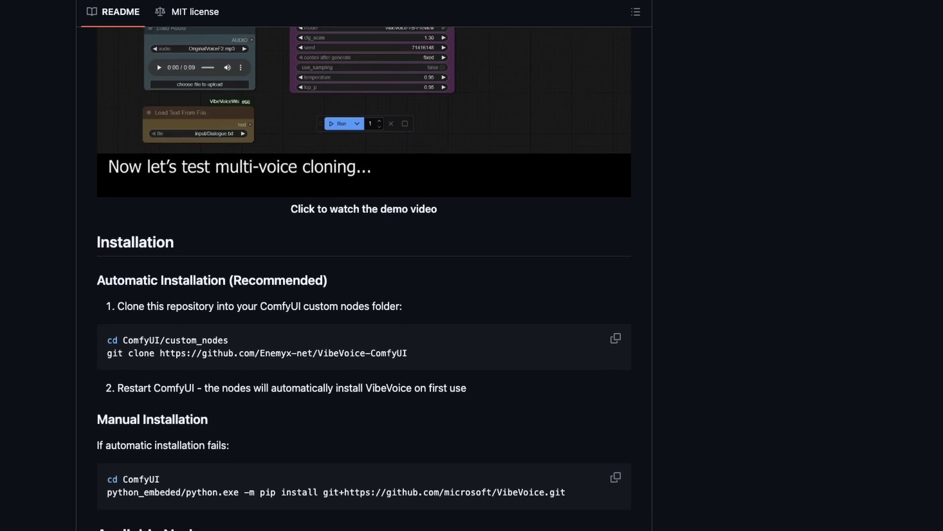
{"action": "scroll", "coordinate": [363, 278], "scroll_direction": "down", "scroll_amount": 2}
{"action": "scroll", "coordinate": [364, 278], "scroll_direction": "down", "scroll_amount": 5}
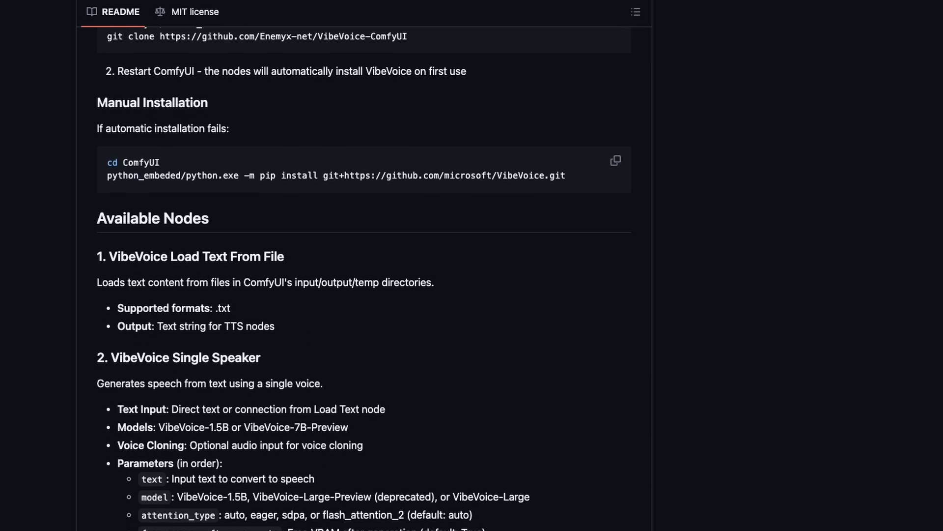
{"action": "scroll", "coordinate": [363, 279], "scroll_direction": "down", "scroll_amount": 3}
{"action": "scroll", "coordinate": [364, 279], "scroll_direction": "down", "scroll_amount": 3}
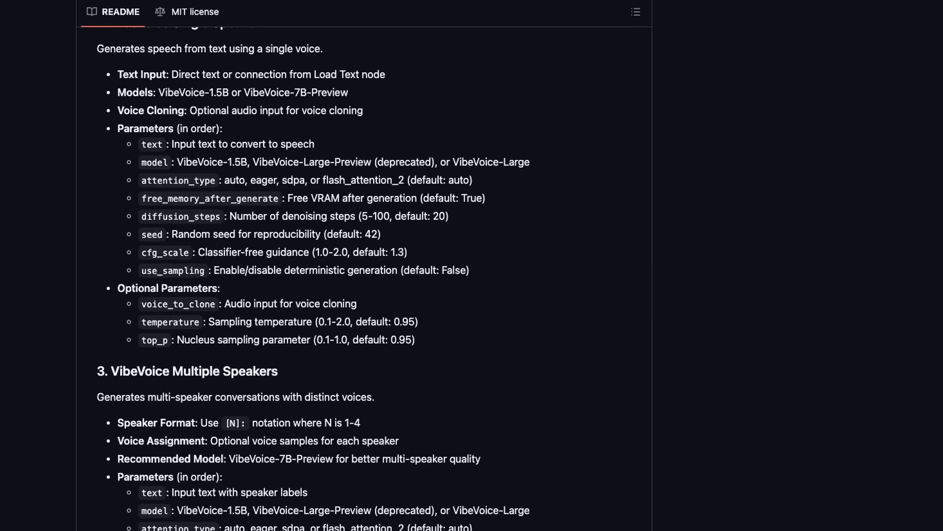
{"action": "scroll", "coordinate": [364, 278], "scroll_direction": "down", "scroll_amount": 4}
{"action": "scroll", "coordinate": [363, 279], "scroll_direction": "down", "scroll_amount": 4}
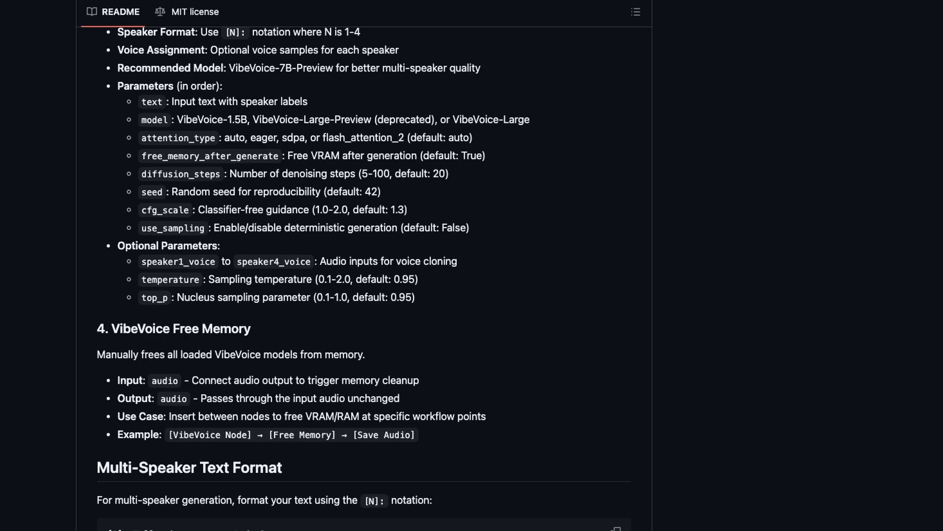
{"action": "scroll", "coordinate": [364, 278], "scroll_direction": "down", "scroll_amount": 4}
{"action": "scroll", "coordinate": [364, 278], "scroll_direction": "down", "scroll_amount": 10}
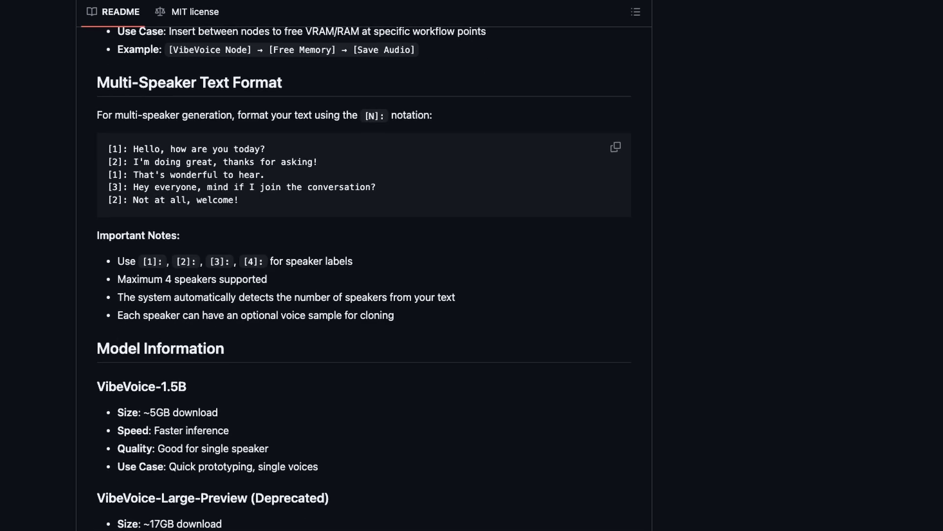
{"action": "scroll", "coordinate": [364, 279], "scroll_direction": "down", "scroll_amount": 16}
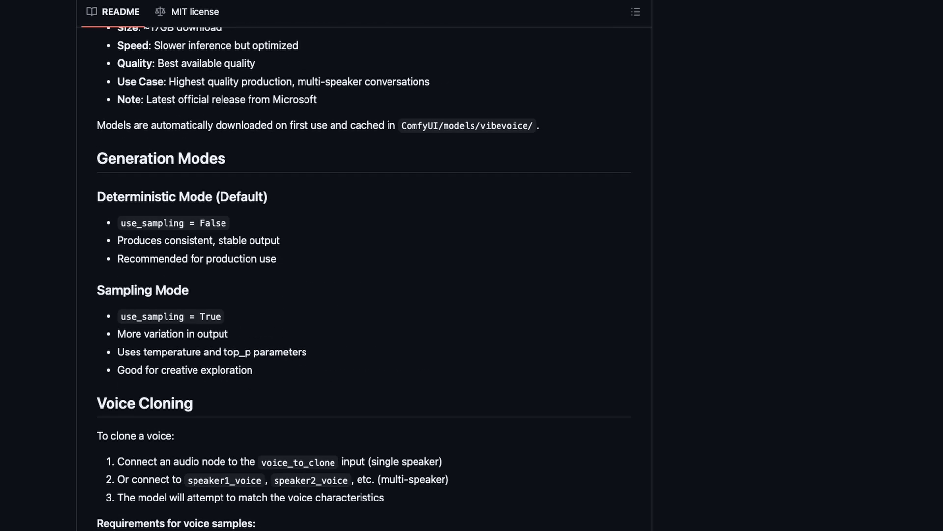
{"action": "scroll", "coordinate": [364, 278], "scroll_direction": "down", "scroll_amount": 5}
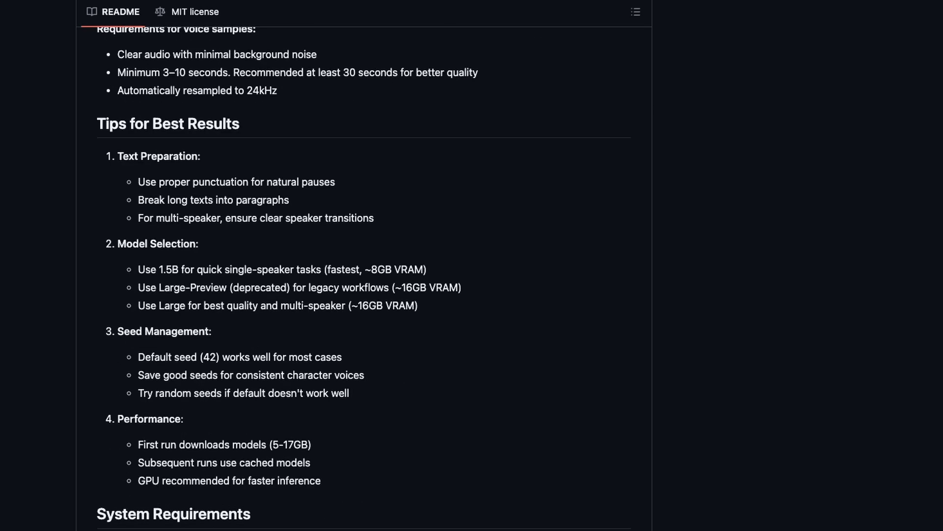
{"action": "scroll", "coordinate": [364, 279], "scroll_direction": "down", "scroll_amount": 6}
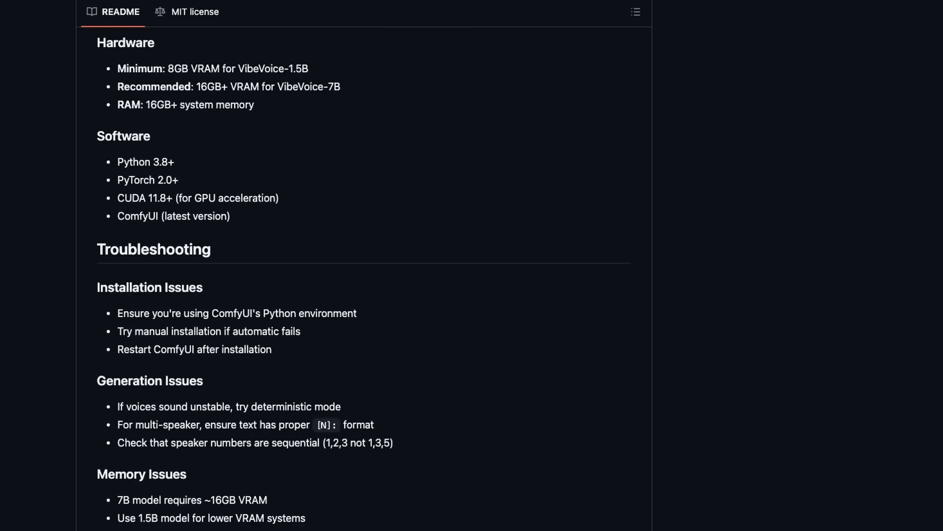
{"action": "scroll", "coordinate": [363, 279], "scroll_direction": "down", "scroll_amount": 6}
{"action": "scroll", "coordinate": [364, 279], "scroll_direction": "down", "scroll_amount": 7}
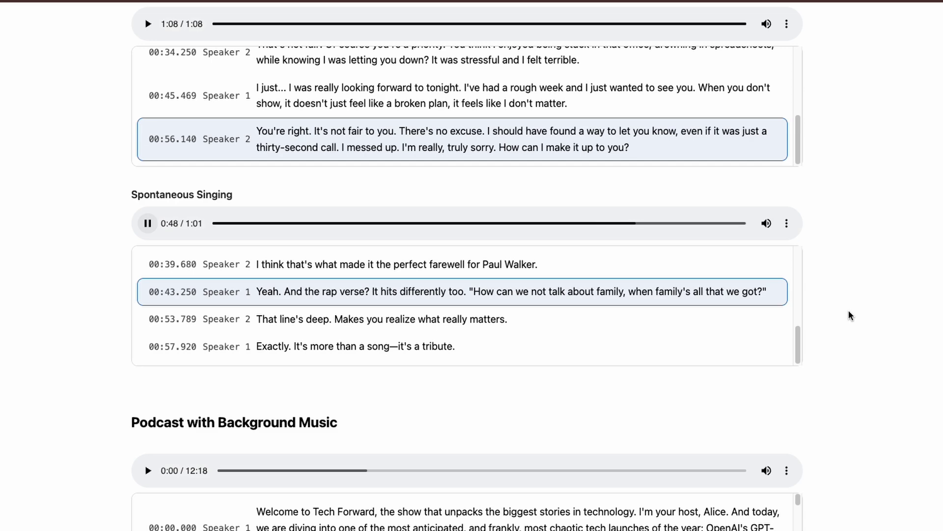
Scroll down the page while the Spontaneous Singing sample plays to 1:01
{"action": "scroll", "coordinate": [848, 316], "scroll_direction": "down", "scroll_amount": 3}
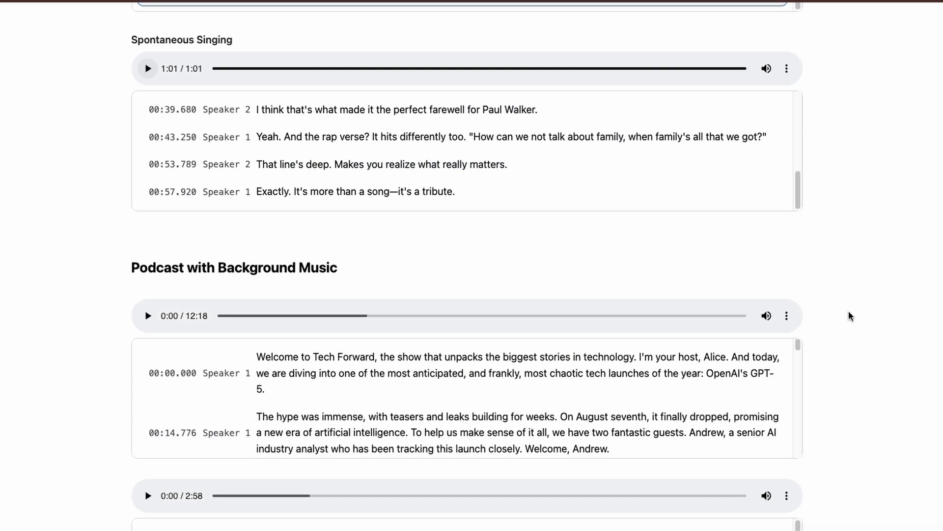